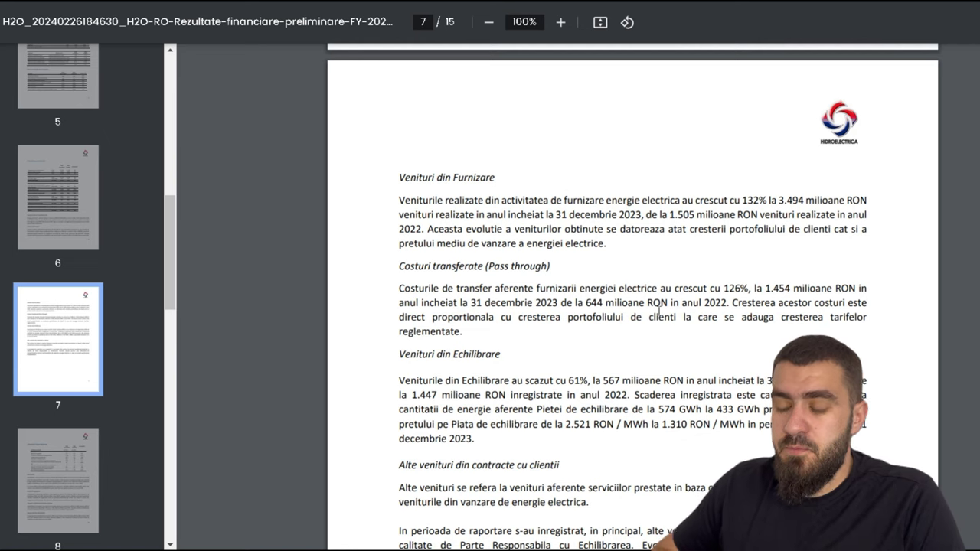
# Step: Review the 2023 revenue breakdown and financial indicators in the Hidroelectrica report, highlighting the 2023 earnings per share
pyautogui.scroll(8, 696, 285)
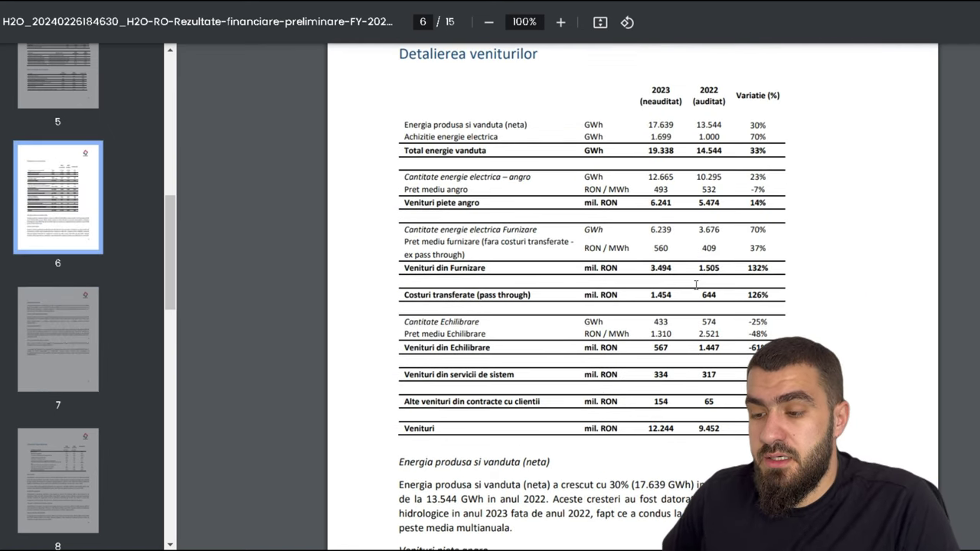
pyautogui.scroll(10, 696, 285)
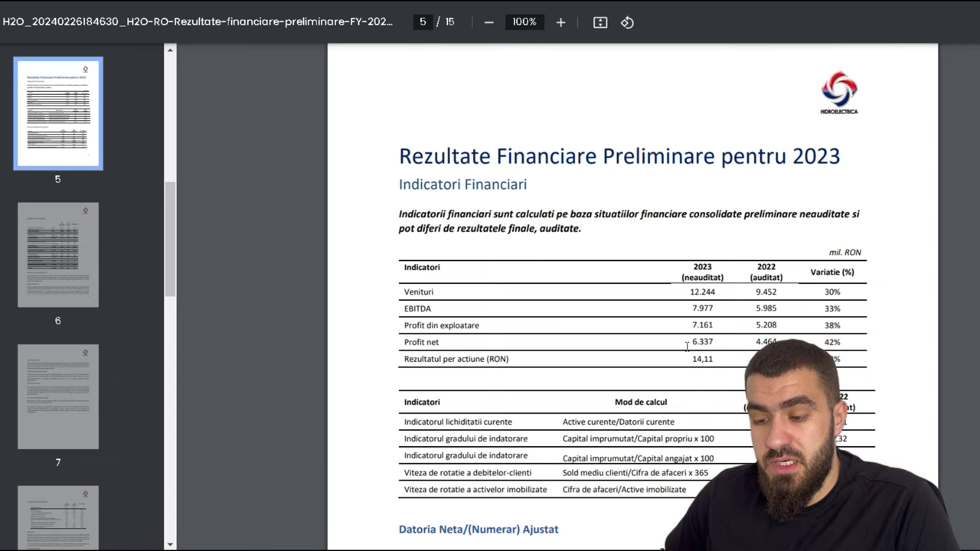
pyautogui.moveTo(688, 356); pyautogui.dragTo(735, 368)
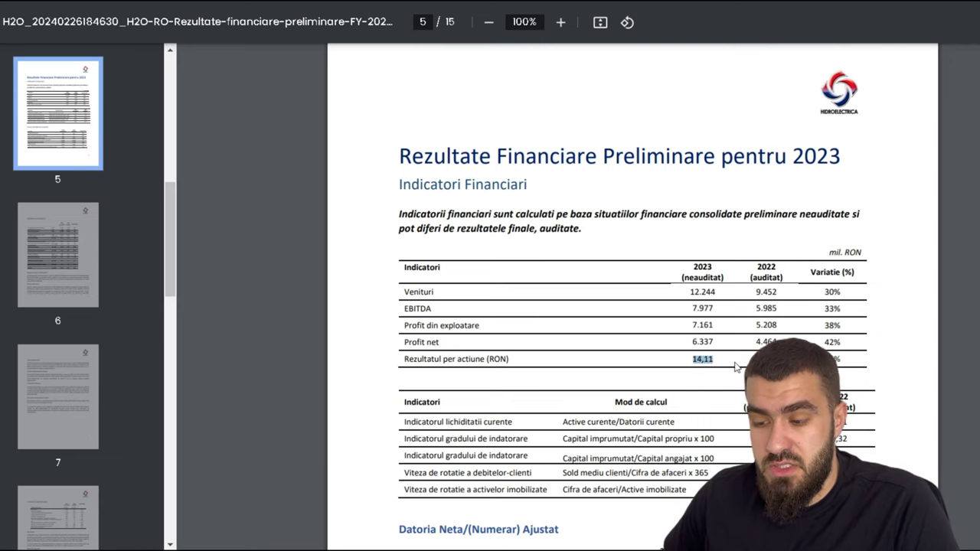
pyautogui.click(695, 365)
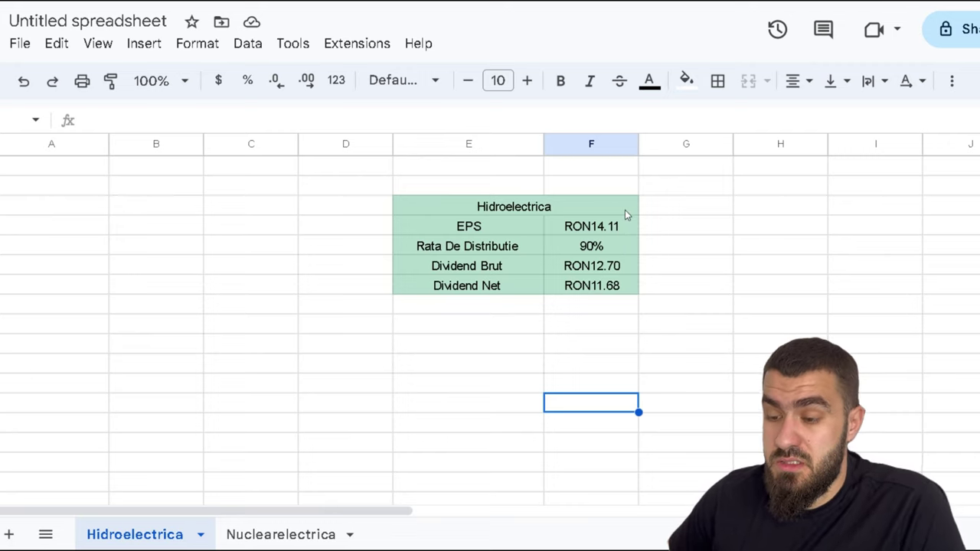
# Step: In the Google Sheets dividend estimate for Hidroelectrica, examine the EPS and the formulas for the gross and net dividend
pyautogui.click(615, 229)
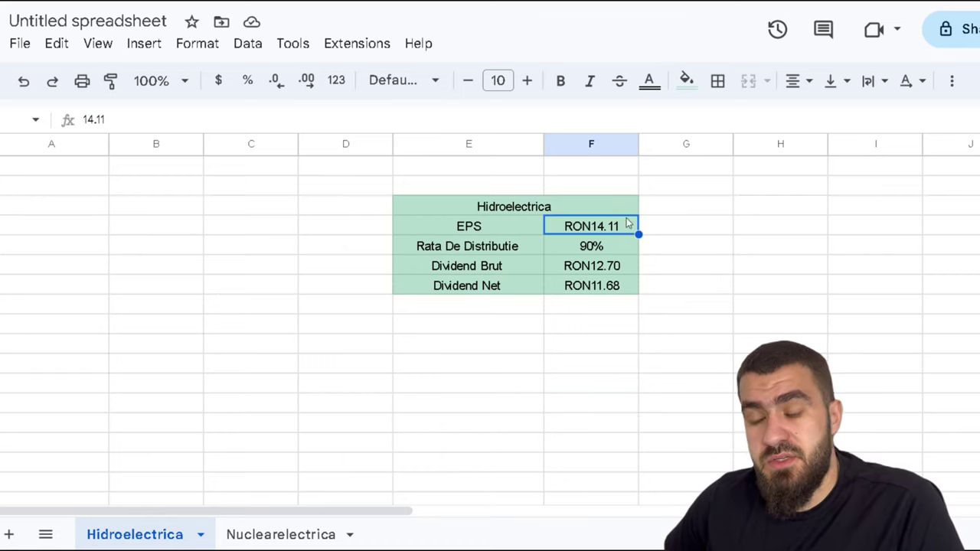
pyautogui.click(622, 268)
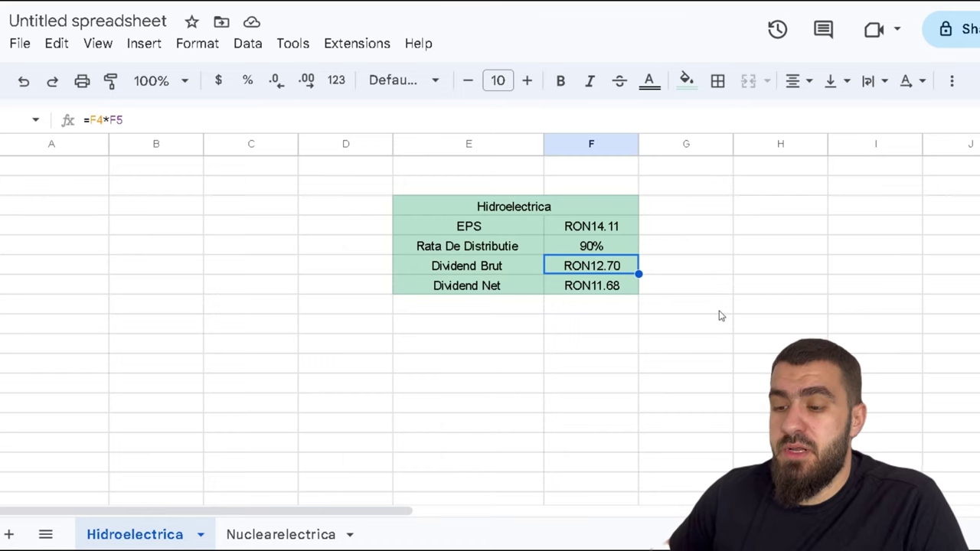
pyautogui.click(625, 295)
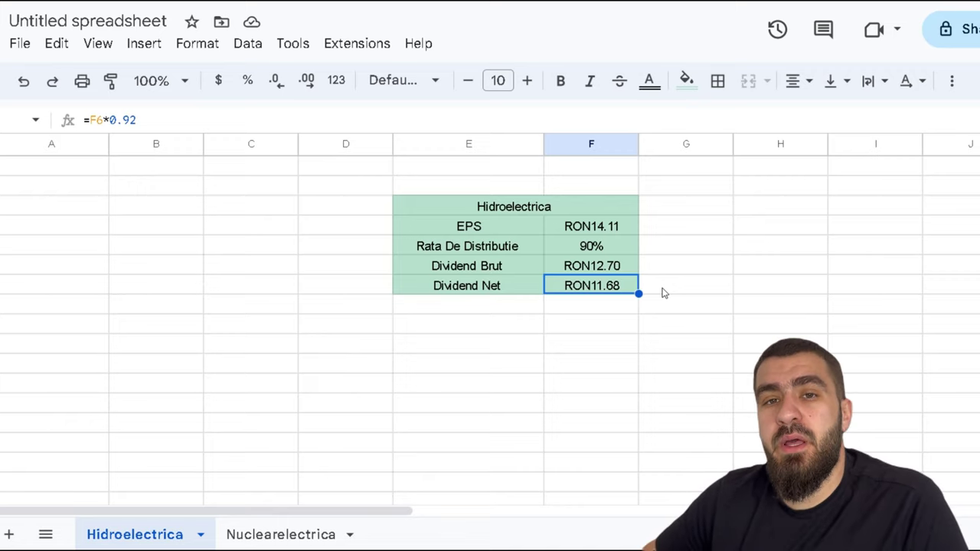
pyautogui.click(483, 324)
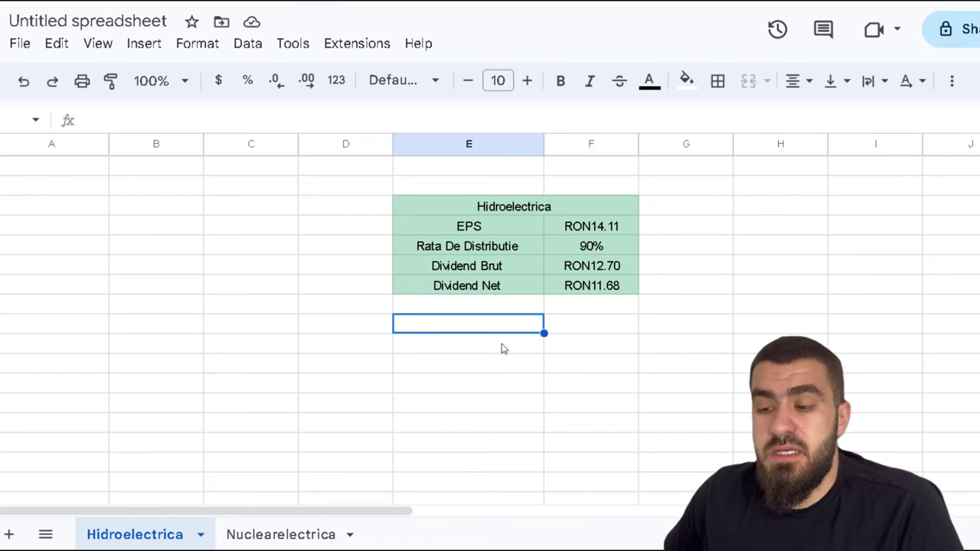
pyautogui.click(588, 291)
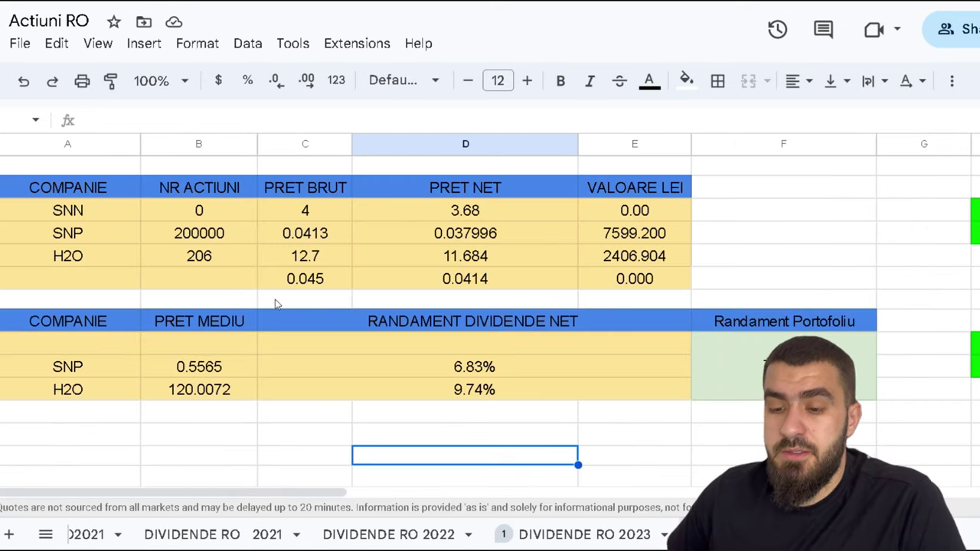
# Step: In the Actiuni RO spreadsheet, check the H2O share count and gross price, and display its net price with four decimals
pyautogui.click(99, 257)
pyautogui.click(205, 273)
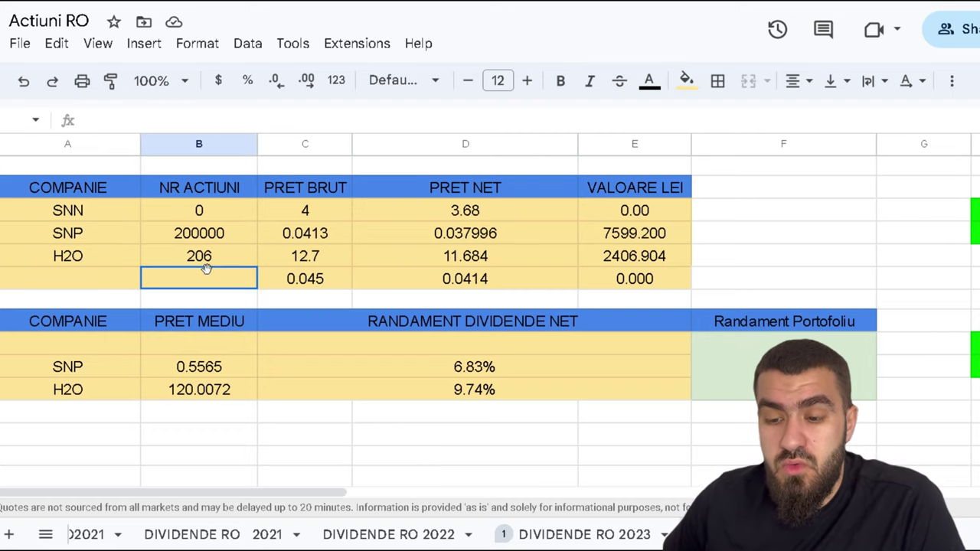
pyautogui.click(219, 257)
pyautogui.click(280, 259)
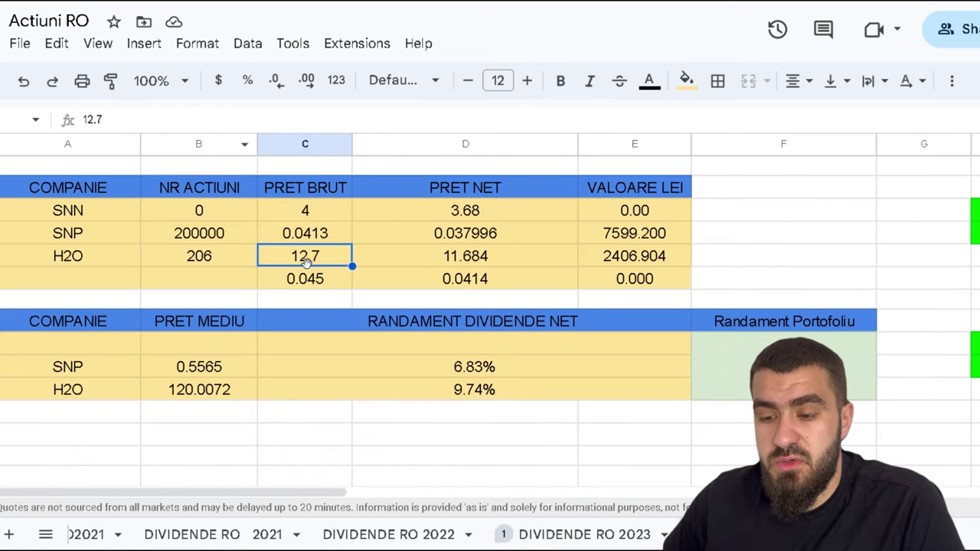
pyautogui.click(371, 260)
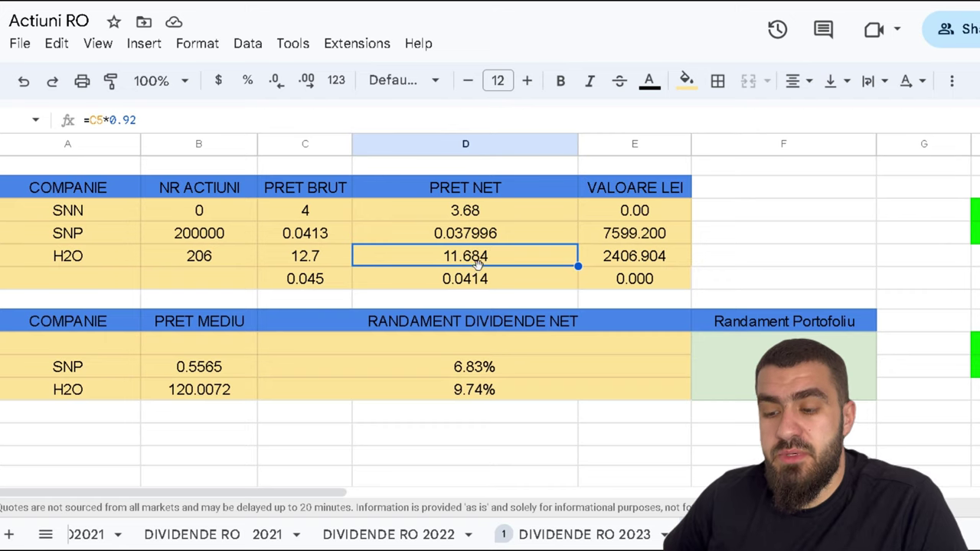
pyautogui.click(306, 79)
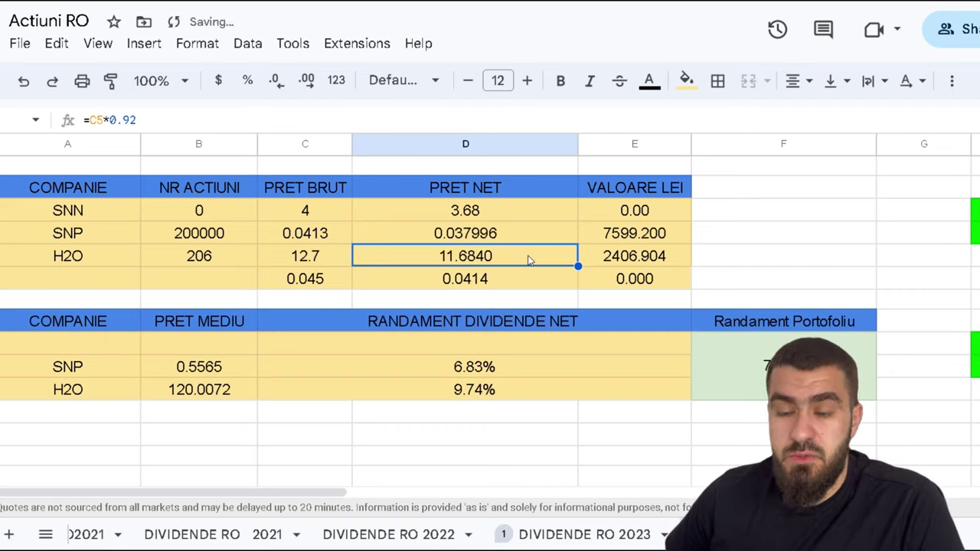
# Step: Examine how the H2O dividend value in lei follows from its share count, and view the total dividend value
pyautogui.click(686, 265)
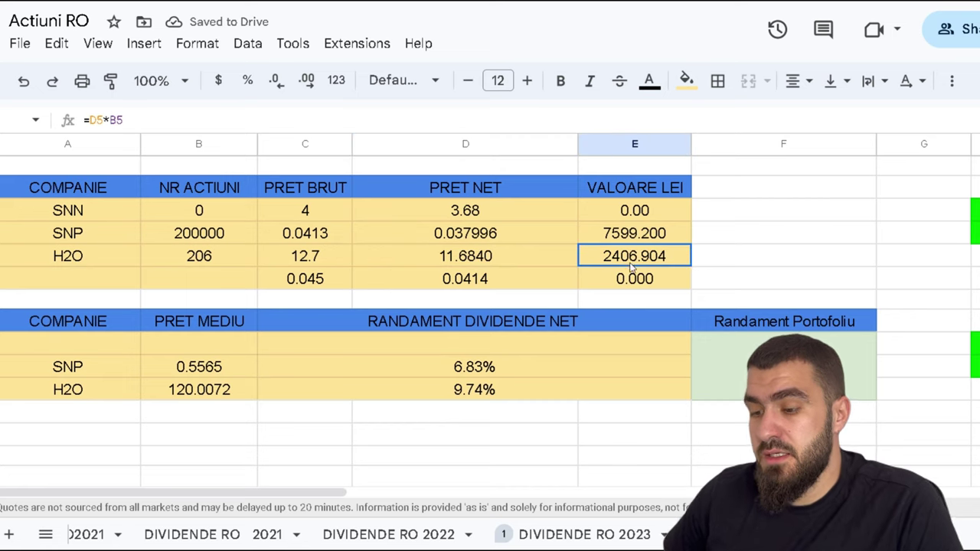
pyautogui.click(236, 260)
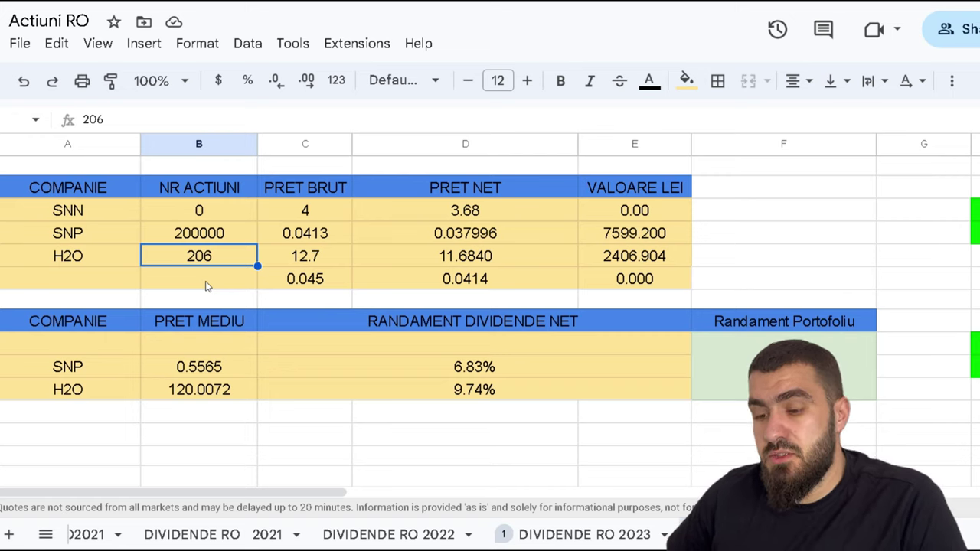
pyautogui.click(655, 261)
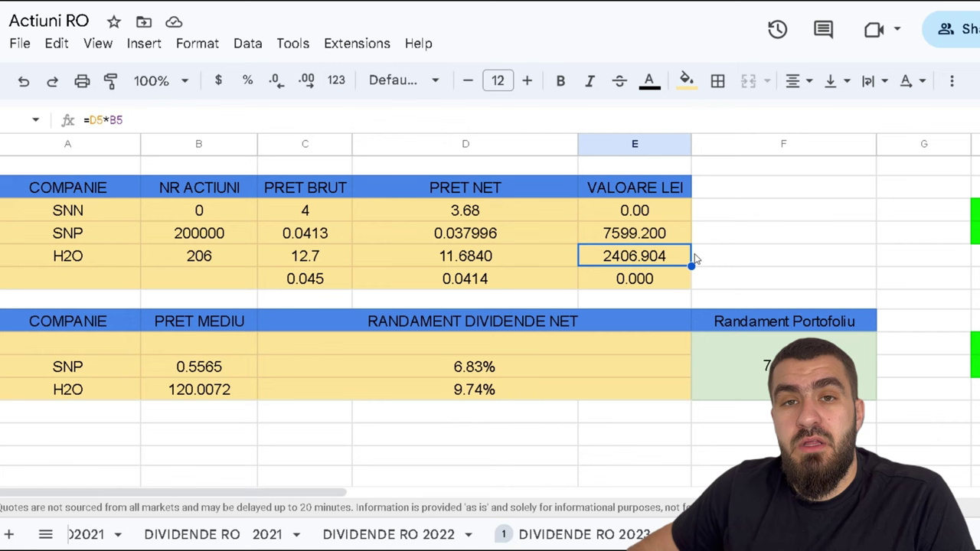
pyautogui.hscroll(5, 695, 260)
pyautogui.hscroll(-3, 695, 261)
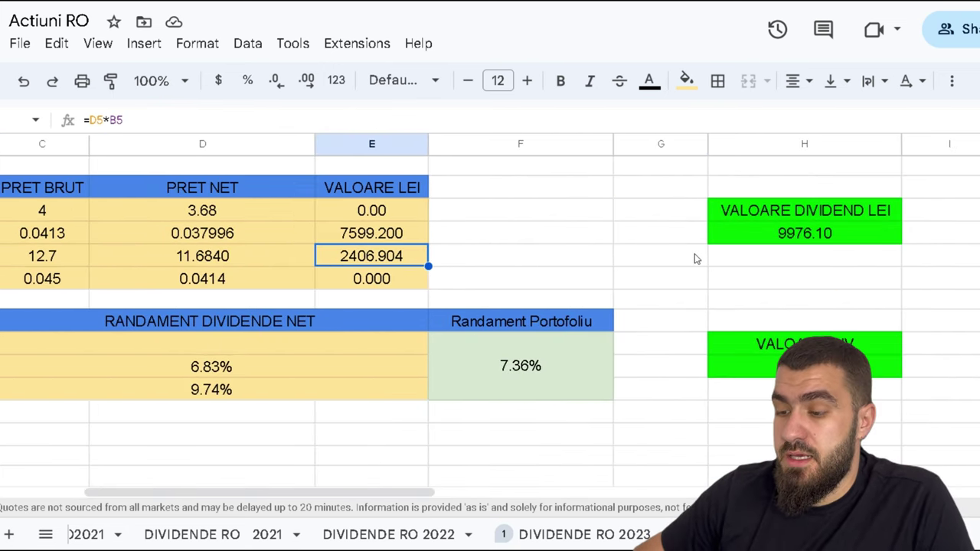
pyautogui.hscroll(-3, 695, 257)
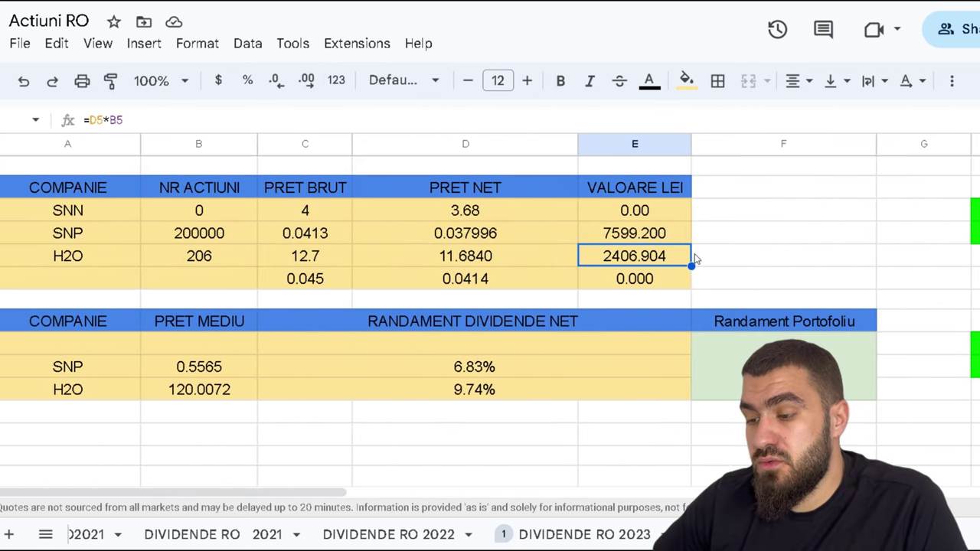
pyautogui.click(754, 266)
pyautogui.hscroll(2, 755, 266)
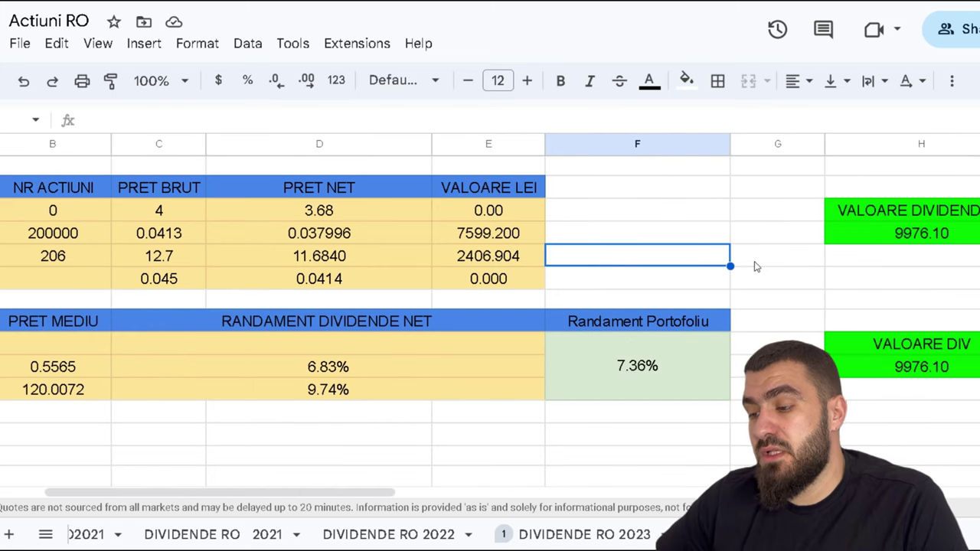
pyautogui.hscroll(-2, 754, 265)
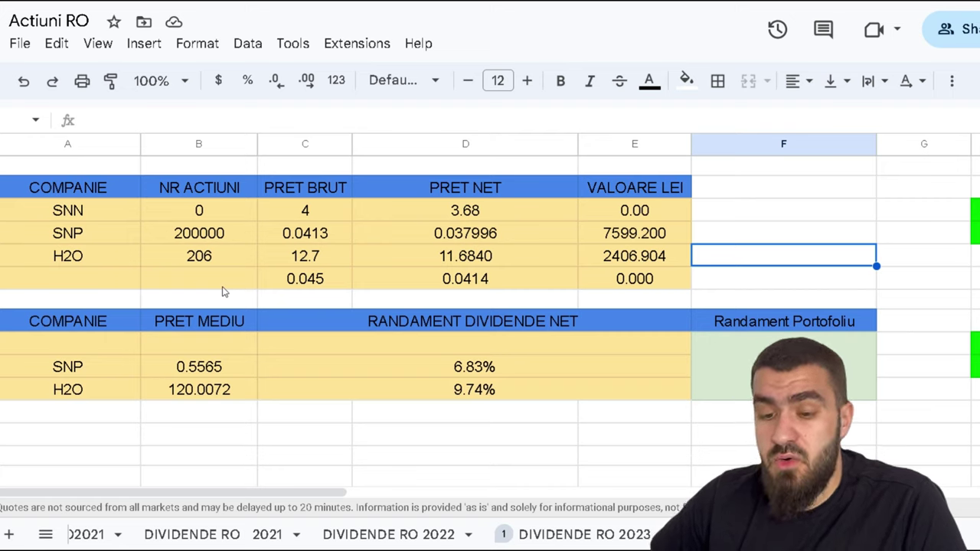
# Step: Examine the SNP row's share count, gross price, net price and value in lei, plus the total and per-period dividend income for 2024
pyautogui.click(222, 243)
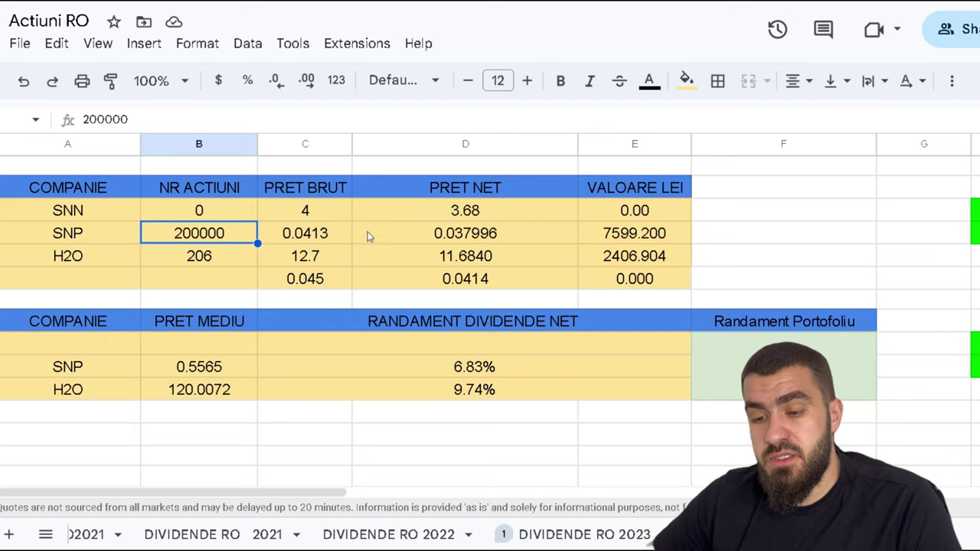
pyautogui.click(337, 240)
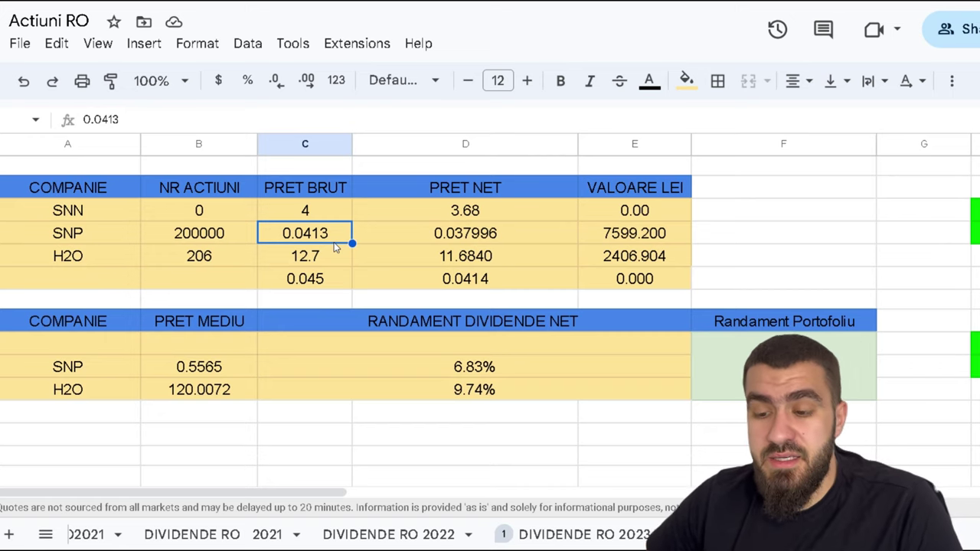
pyautogui.click(476, 237)
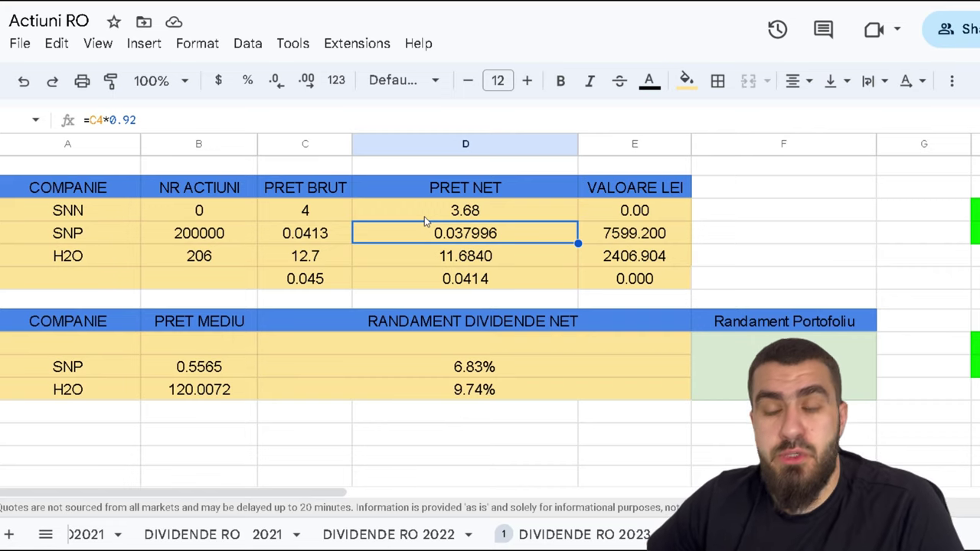
pyautogui.click(650, 242)
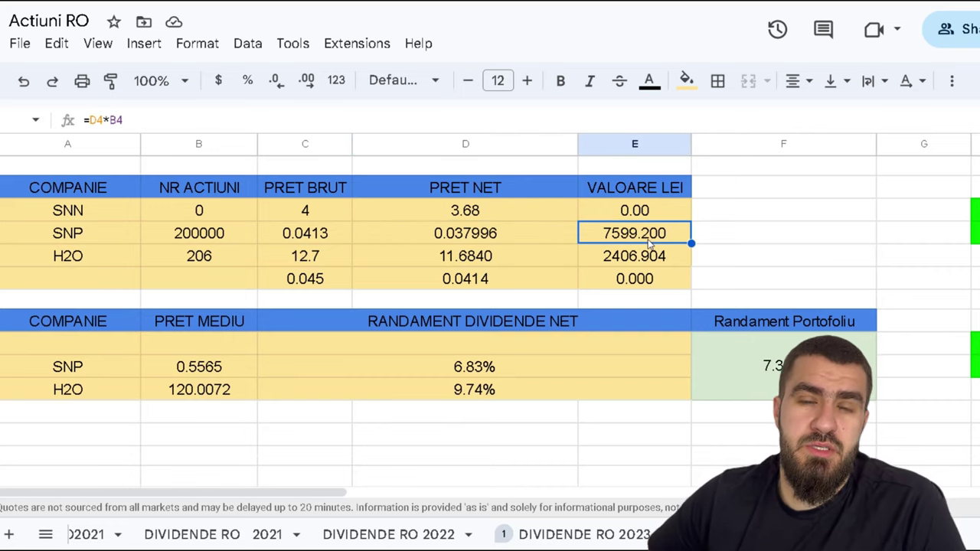
pyautogui.hscroll(2, 649, 244)
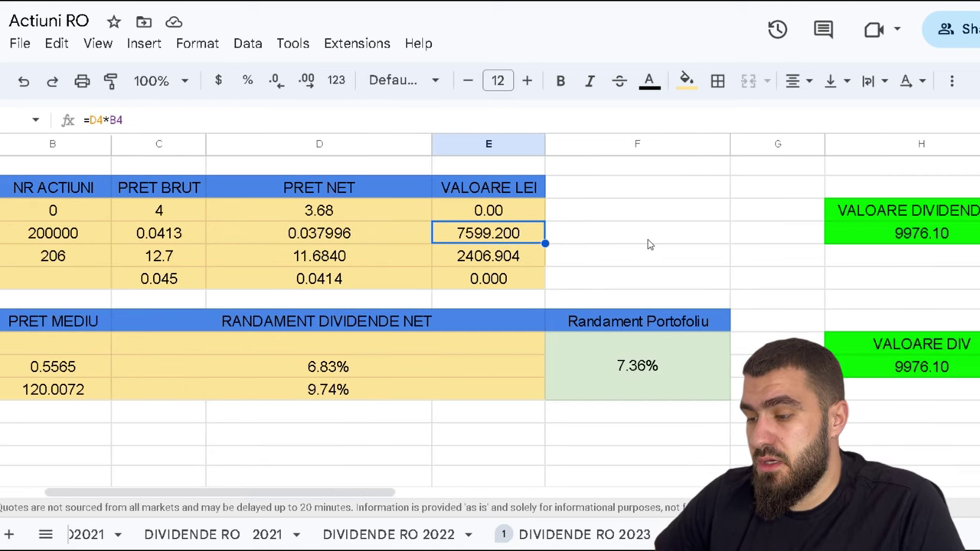
pyautogui.hscroll(5, 649, 243)
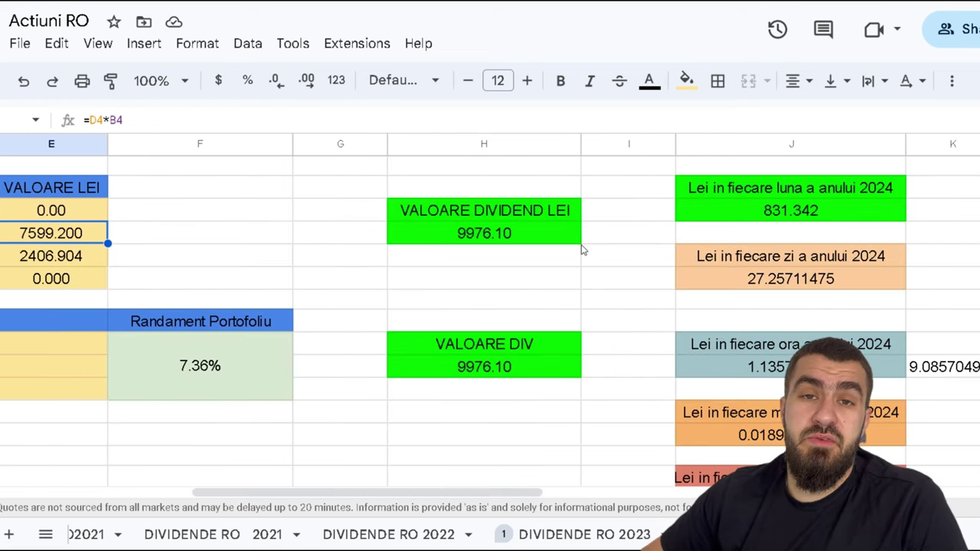
# Step: Check the dividend total and monthly income on the DIVIDENDE RO 2023 sheet for comparison, and return to the 2024 dividends sheet
pyautogui.click(596, 534)
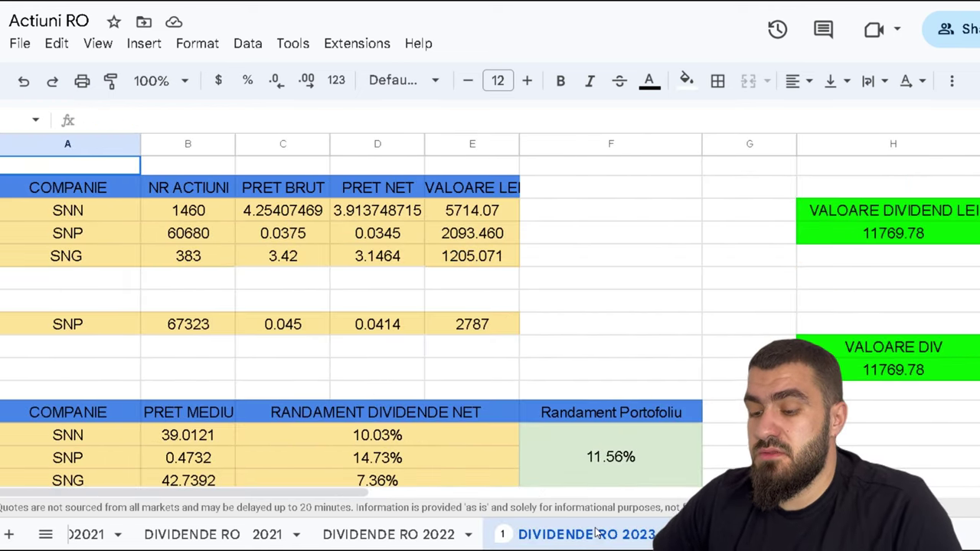
pyautogui.hscroll(5, 552, 360)
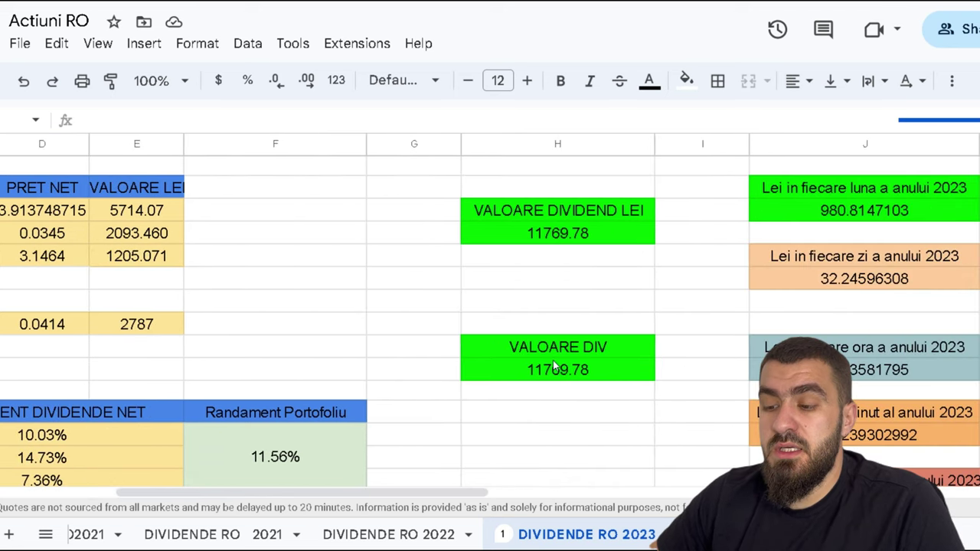
pyautogui.hscroll(3, 514, 267)
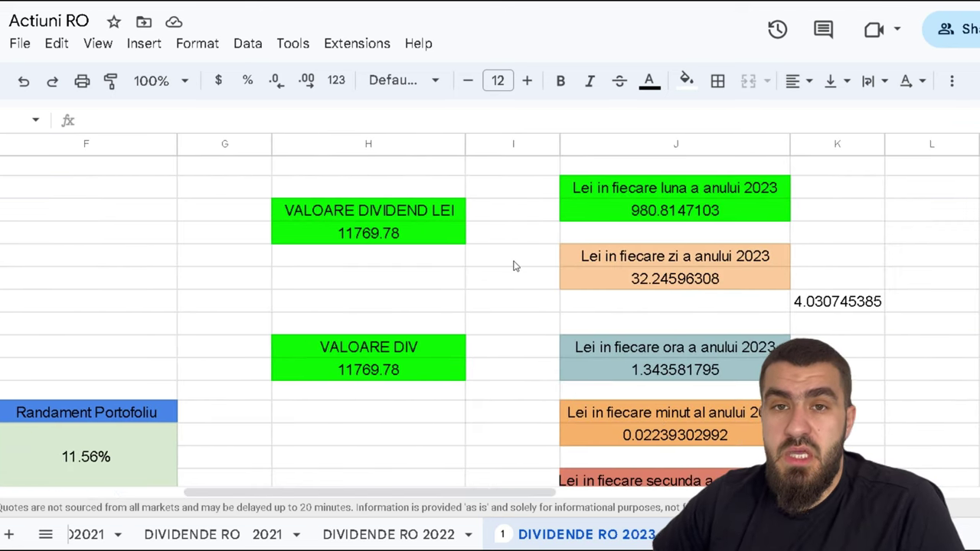
pyautogui.click(758, 533)
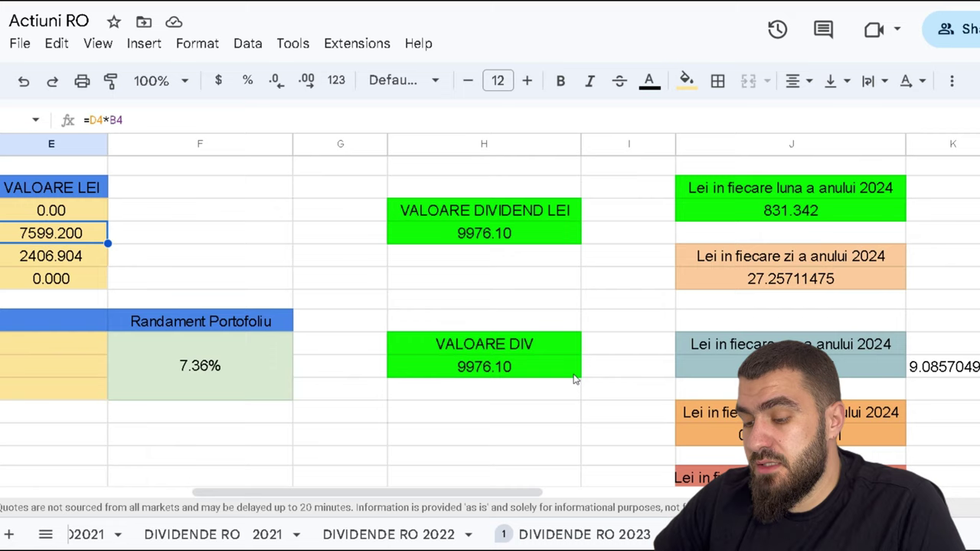
# Step: Review the 2024 dividend yields per company, the portfolio yield and the dividend income totals alongside the share counts
pyautogui.hscroll(-5, 576, 379)
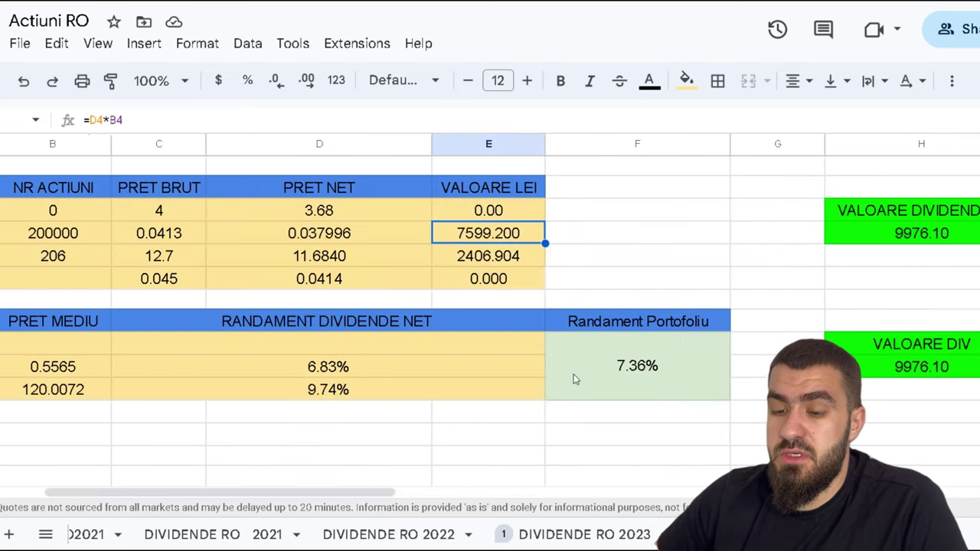
pyautogui.hscroll(5, 576, 379)
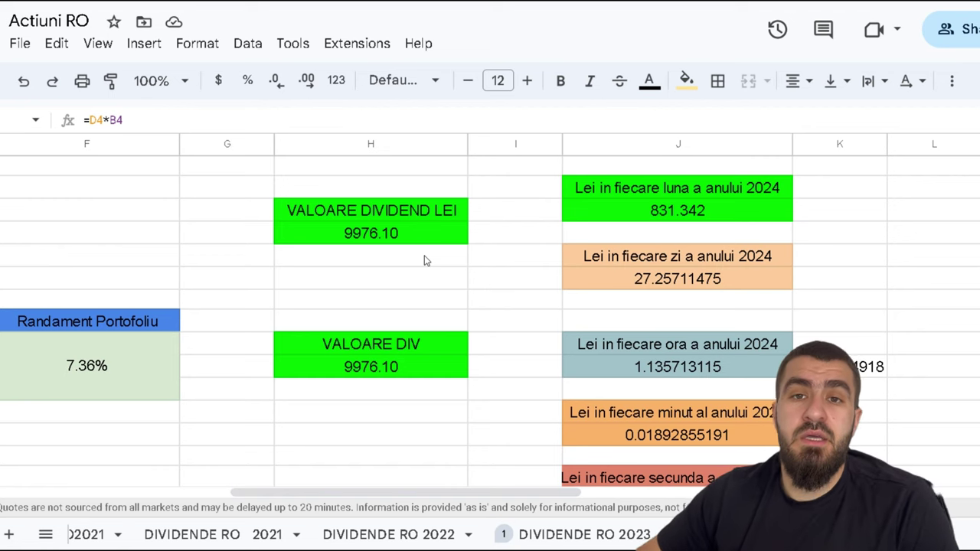
pyautogui.hscroll(-10, 426, 261)
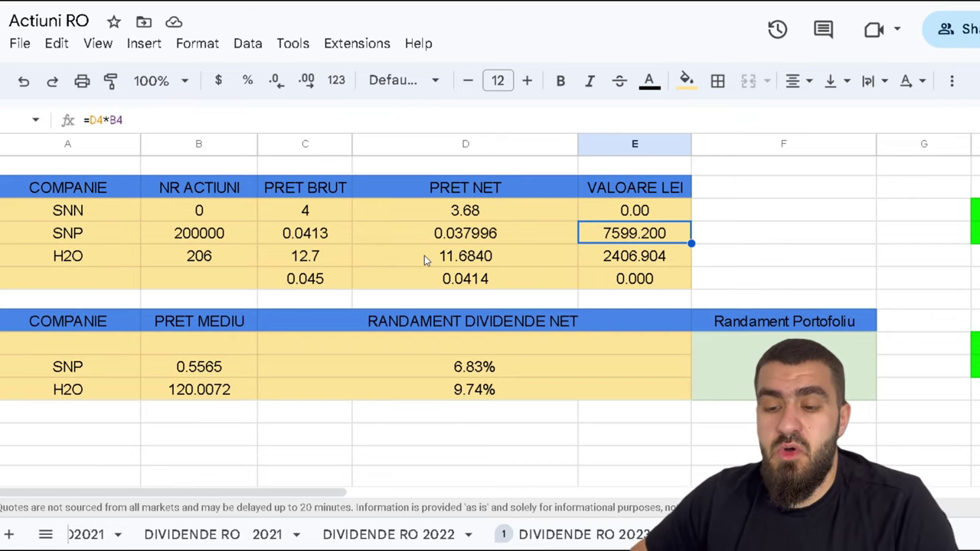
pyautogui.hscroll(5, 425, 260)
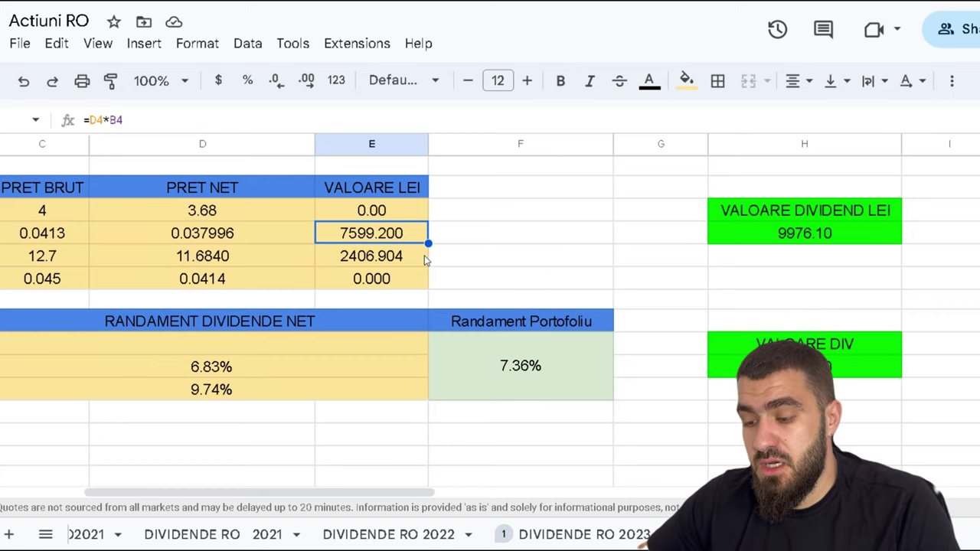
pyautogui.hscroll(-5, 425, 260)
pyautogui.click(234, 285)
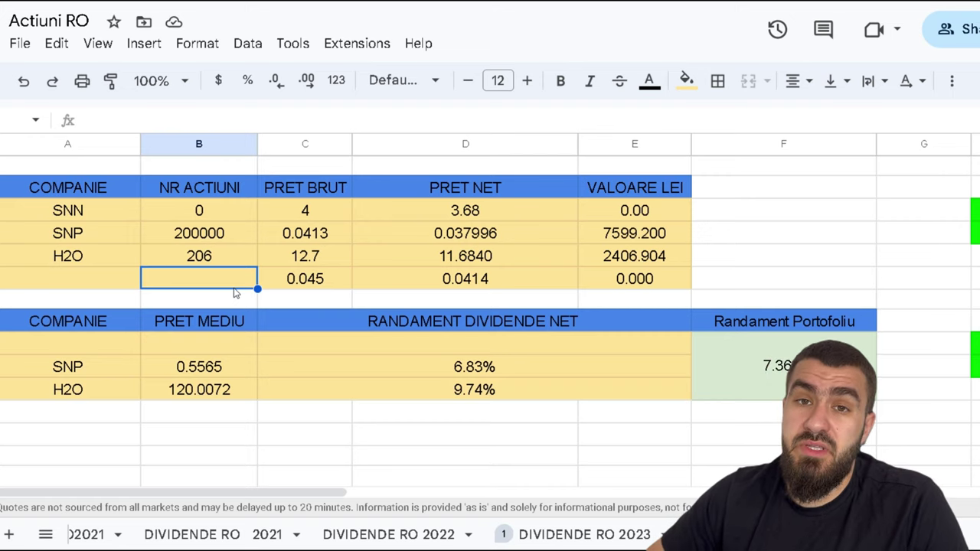
# Step: Set the number of shares to 200000 in the unnamed row below H2O, which has the 0.045 gross price
pyautogui.write('200000')
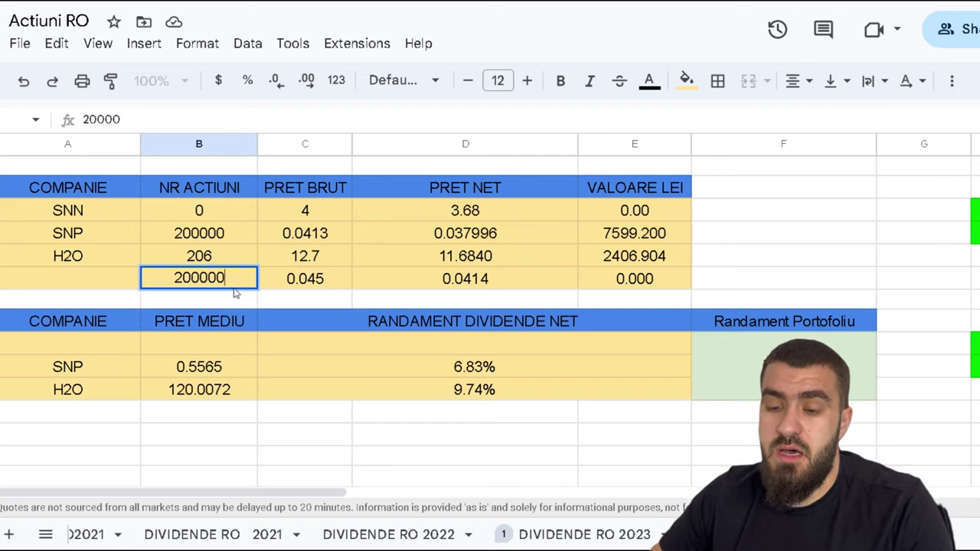
pyautogui.press('Return')
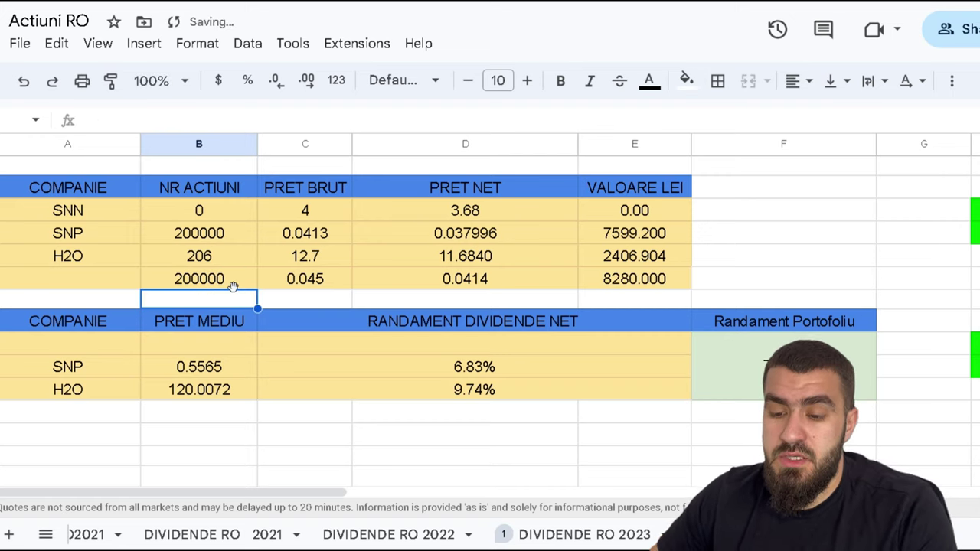
pyautogui.click(824, 239)
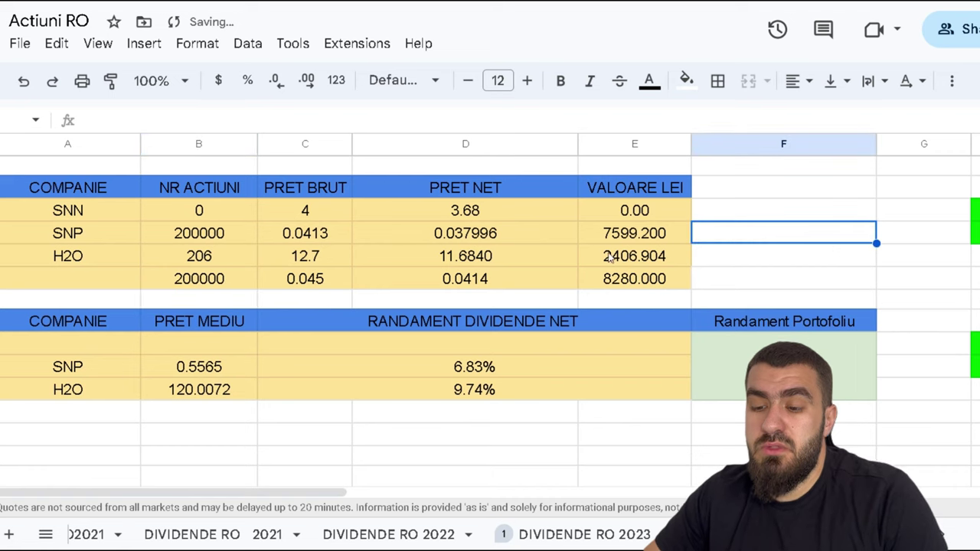
# Step: Check the unnamed row's gross price, the total dividend value and the per-period 2024 income, and return to the row's share count
pyautogui.click(287, 284)
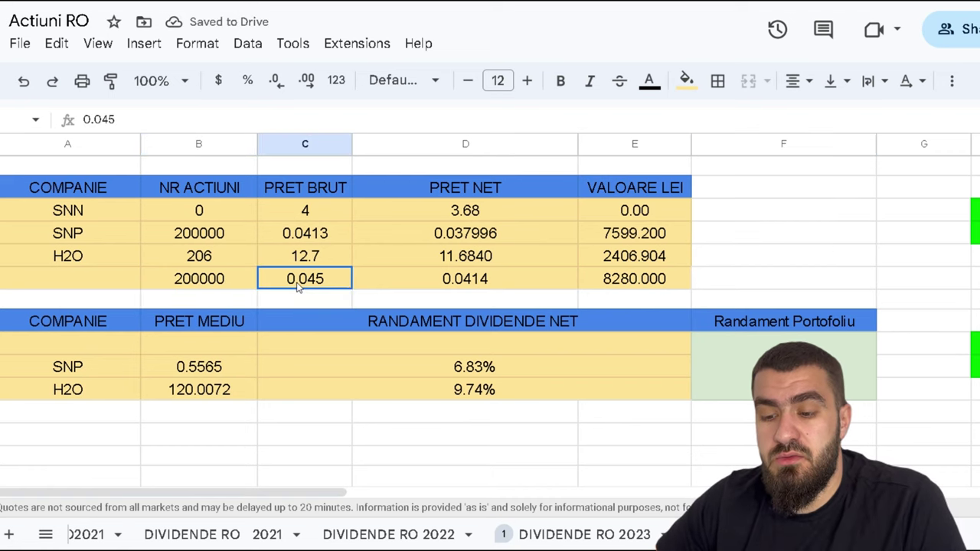
pyautogui.hscroll(10, 299, 286)
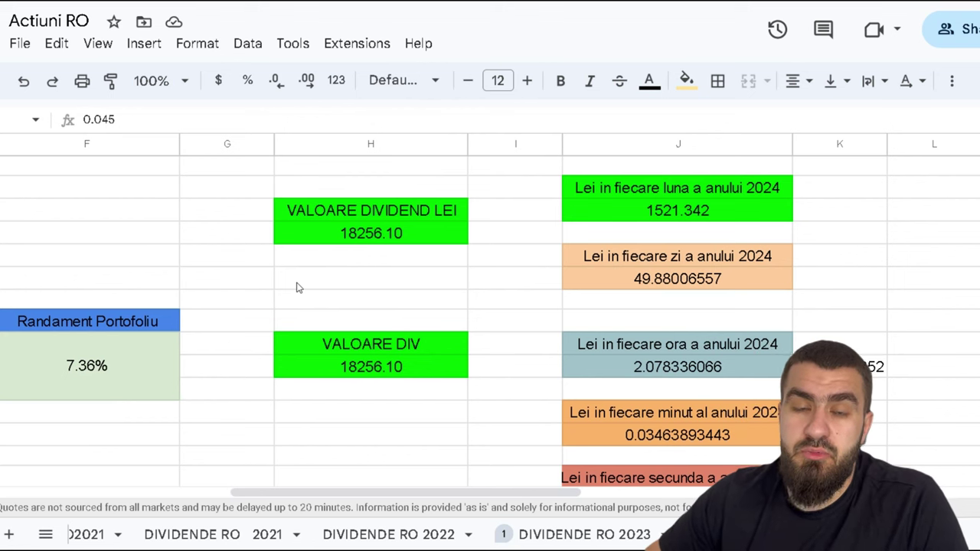
pyautogui.hscroll(-10, 299, 287)
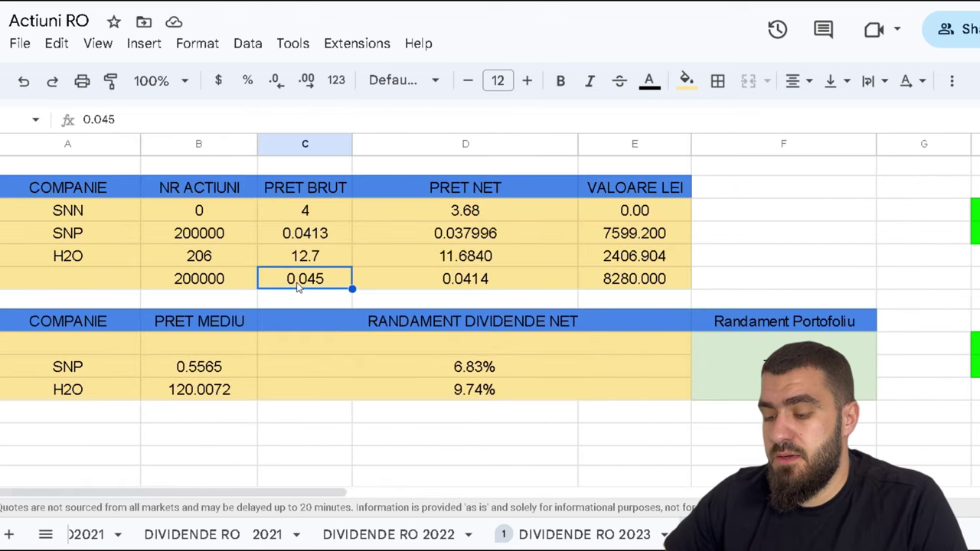
pyautogui.press('Left')
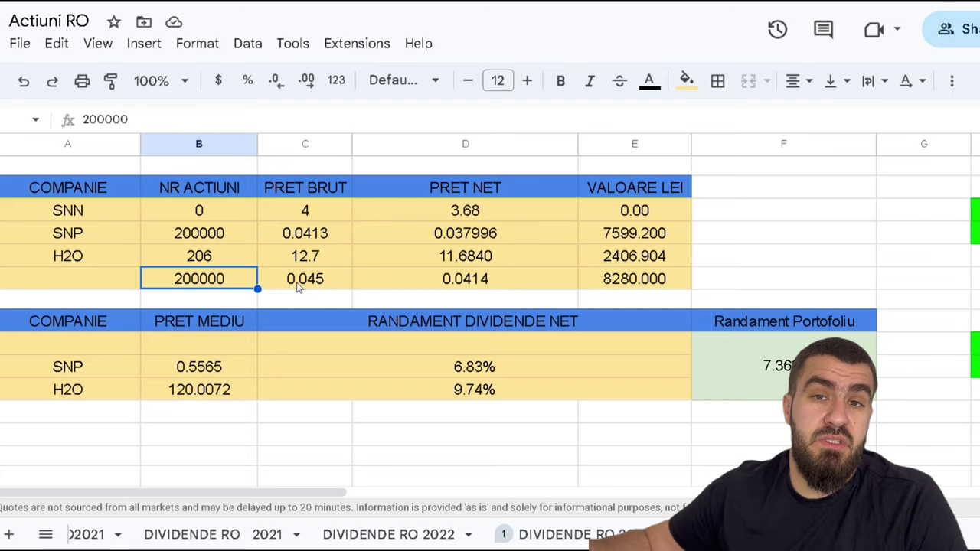